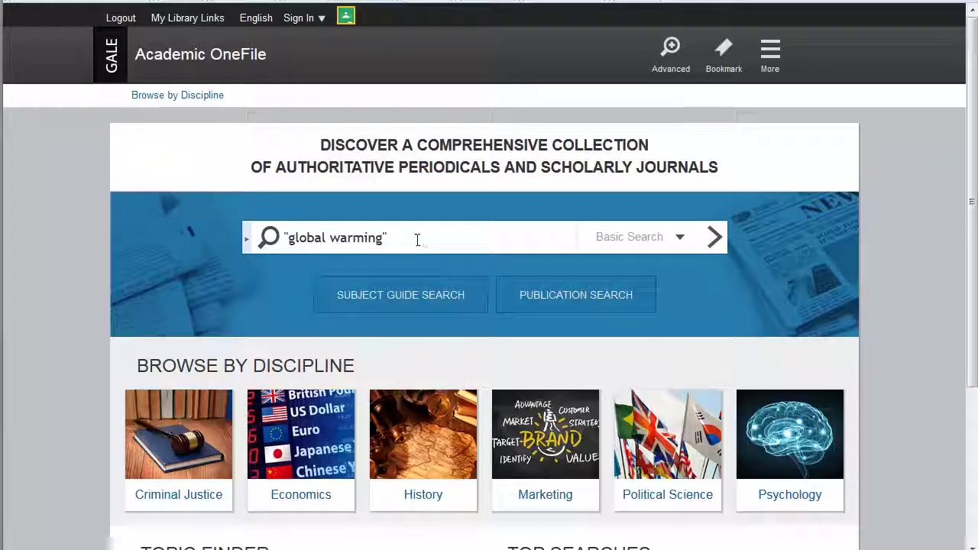
Search 'global warming', limit to Magazines, and open the Maclean's 'A shortage of everything' article
click(716, 238)
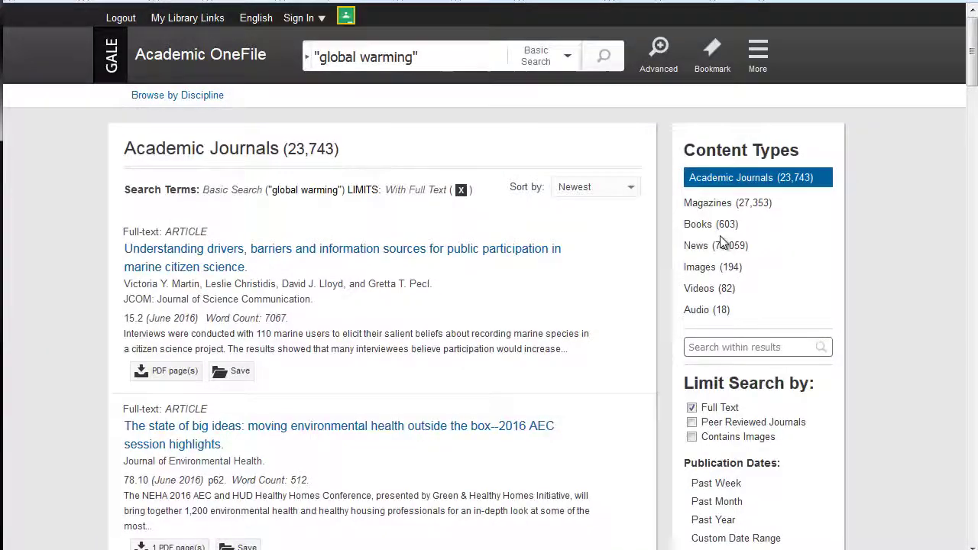
click(725, 205)
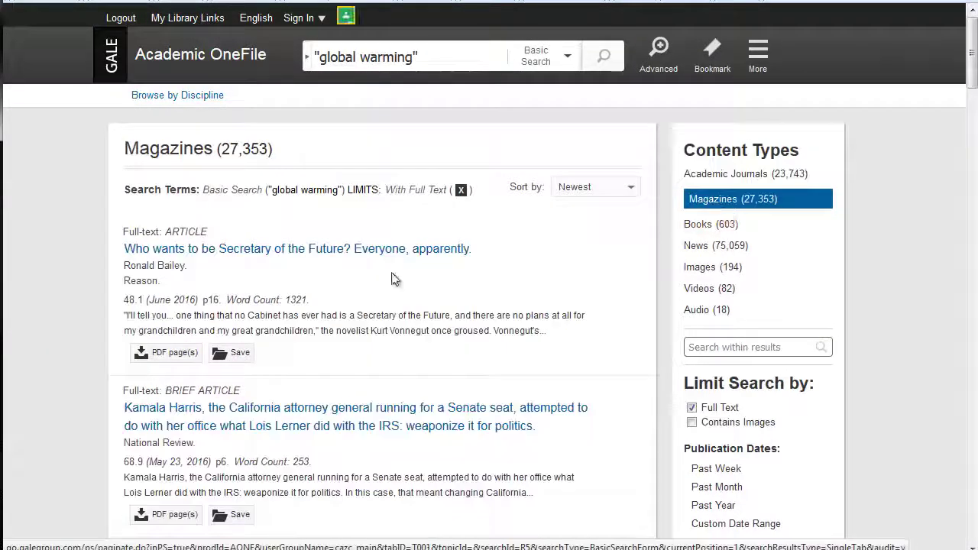
scroll(401, 277, down, 5)
scroll(406, 275, down, 7)
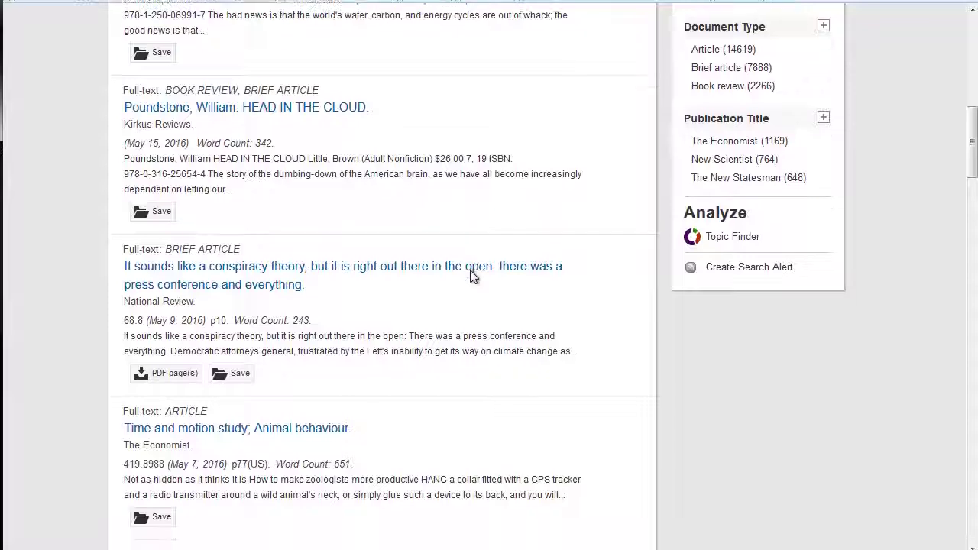
scroll(473, 276, down, 3)
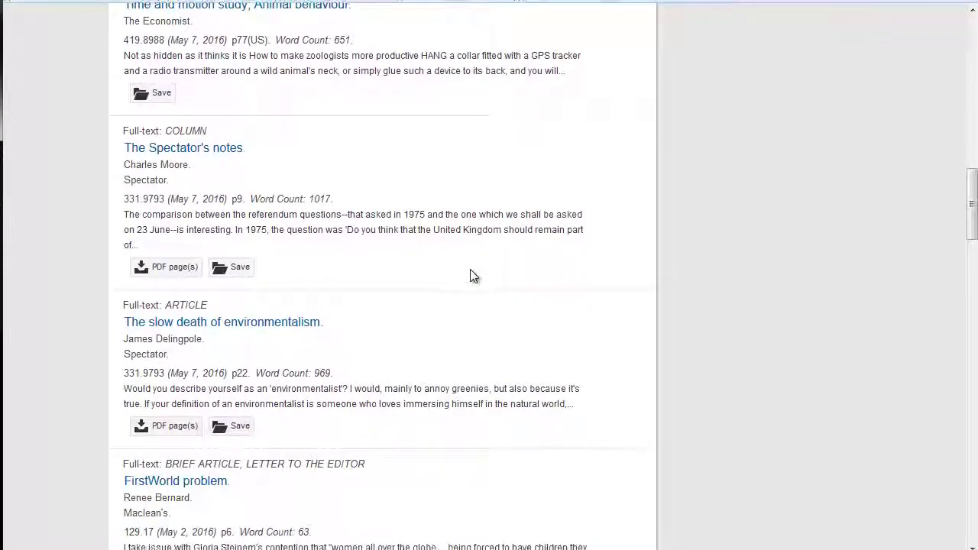
scroll(472, 276, down, 5)
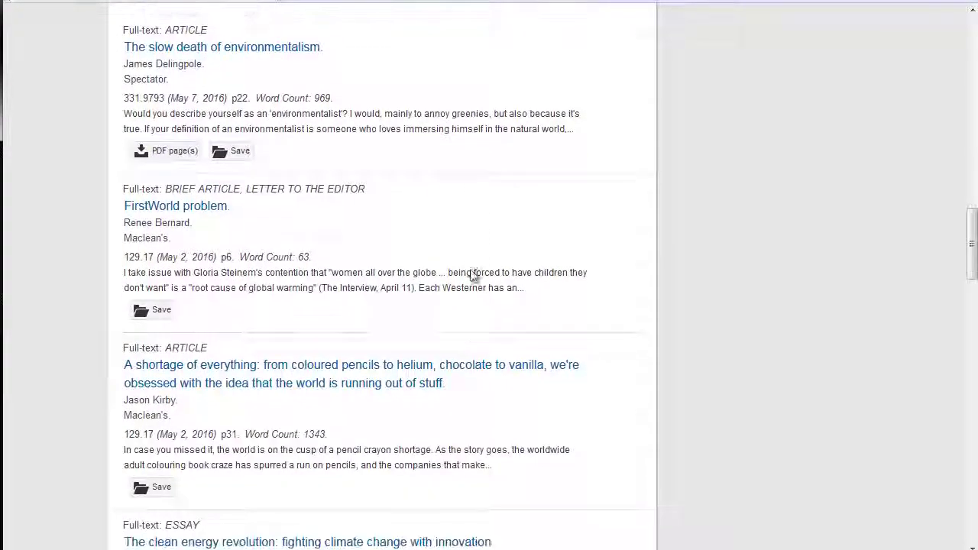
click(402, 223)
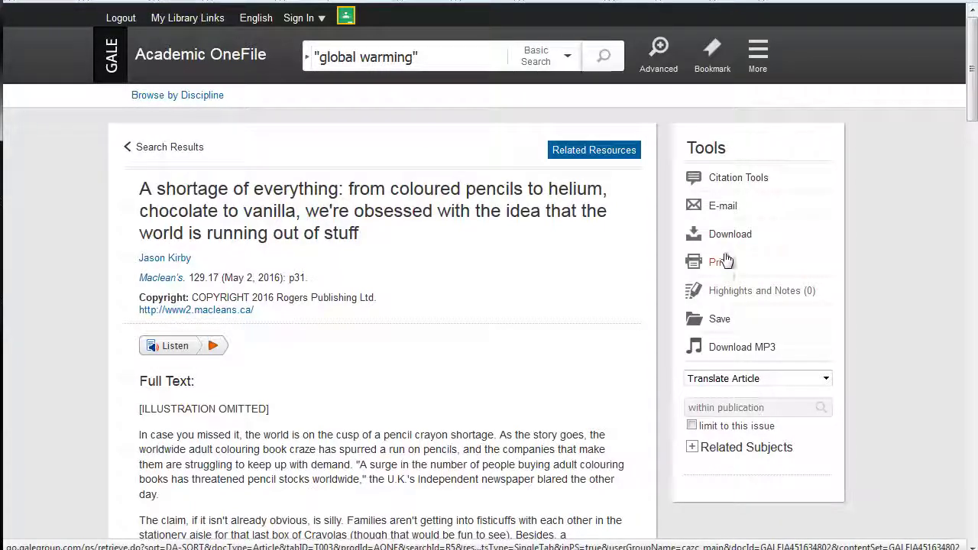
View the article's citation in APA 6th Edition, then MLA 7th Edition, and close the citation window
click(733, 182)
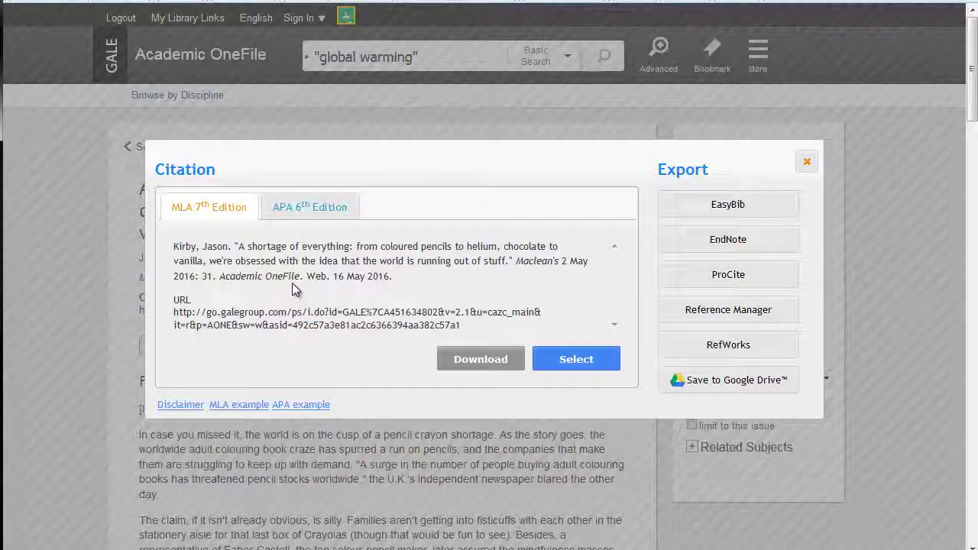
click(299, 208)
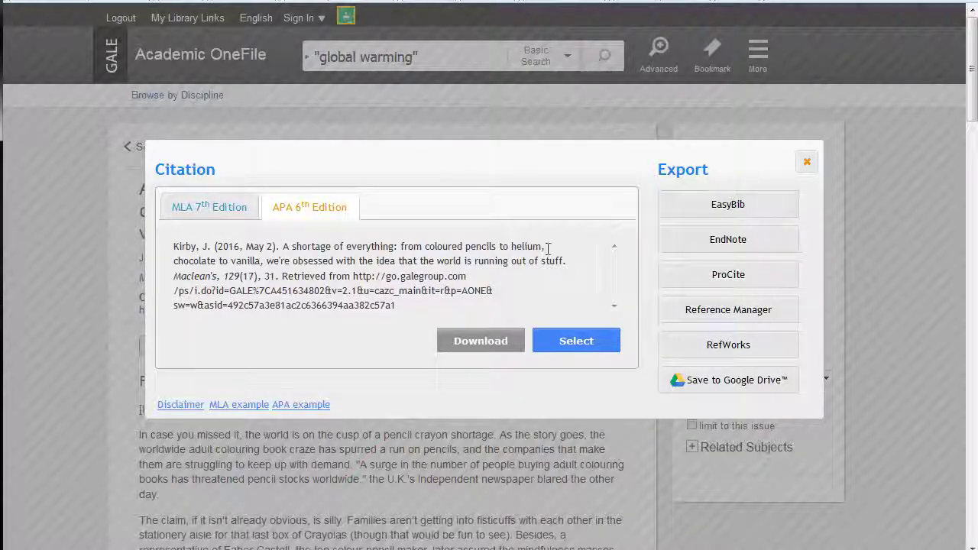
click(218, 212)
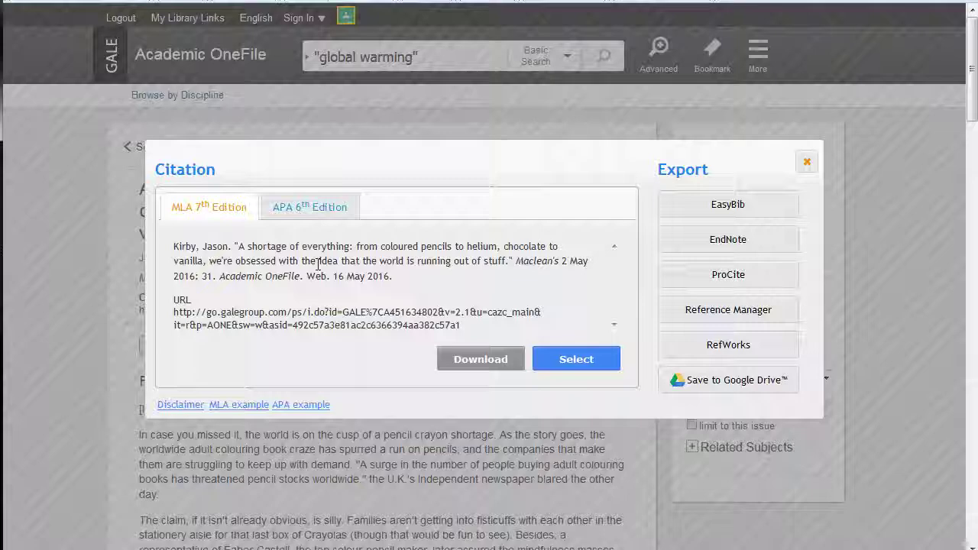
click(807, 161)
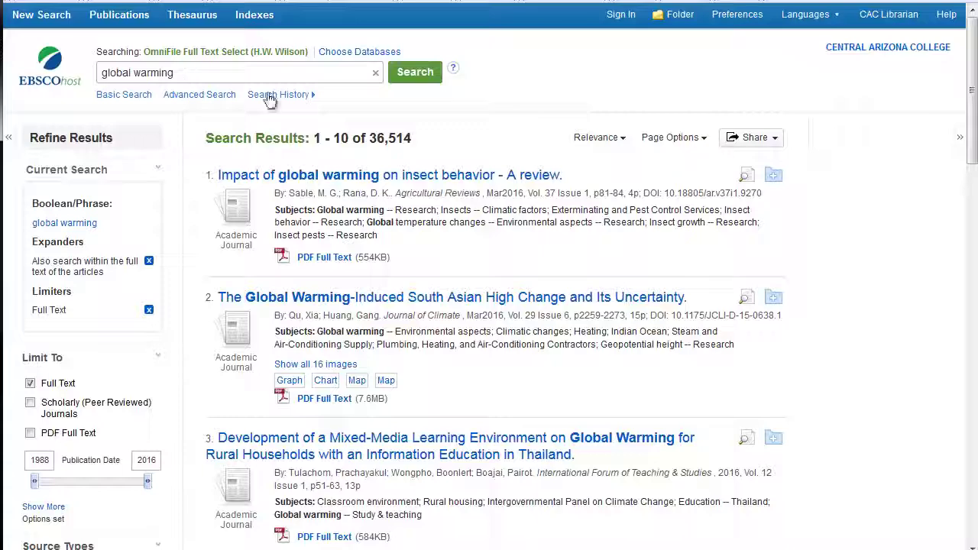
Open the first result's 5-page PDF, 'Impact of global warming on insect behavior - A review'
click(386, 182)
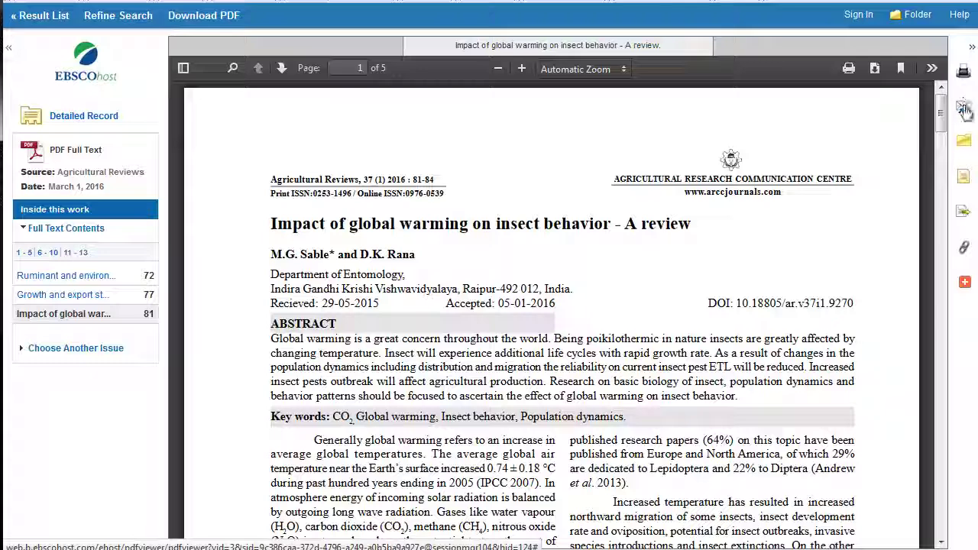
click(964, 180)
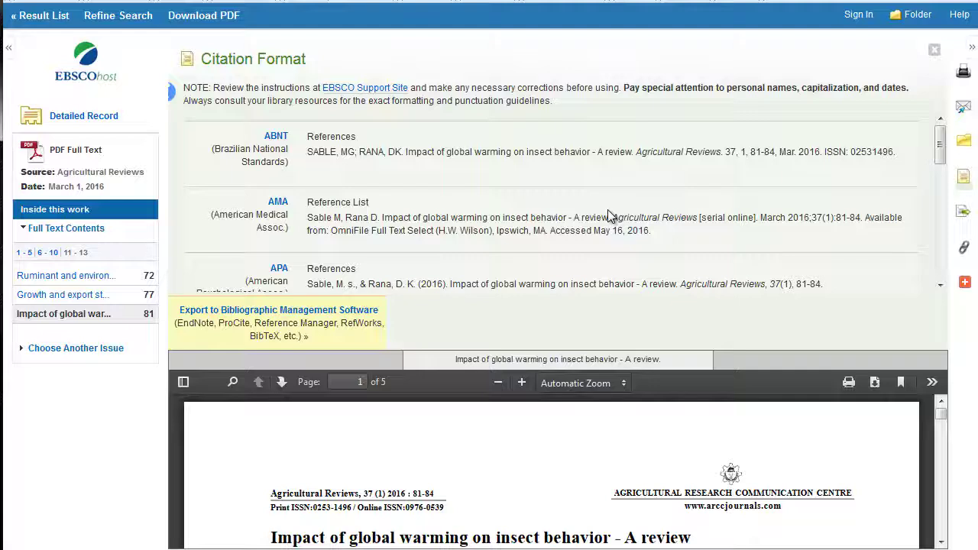
scroll(608, 211, down, 2)
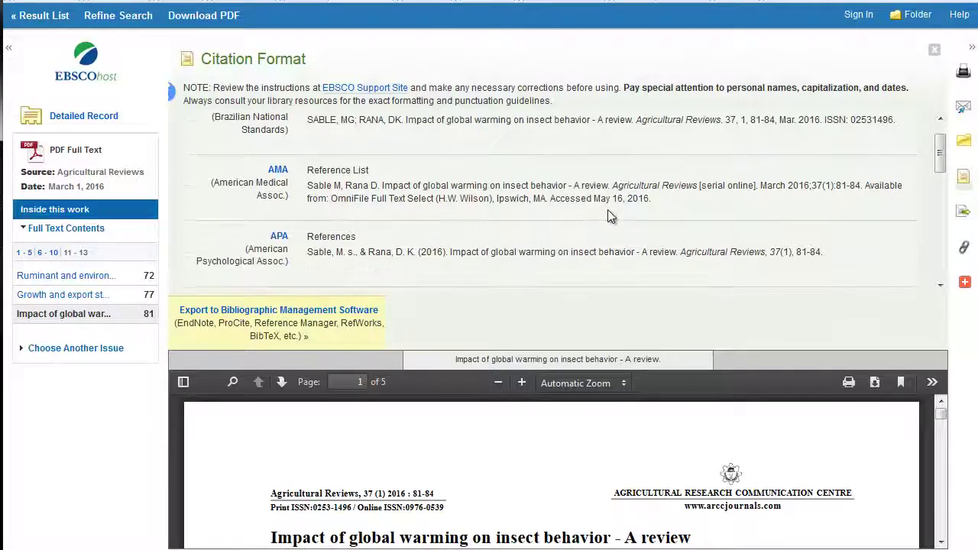
scroll(310, 217, down, 6)
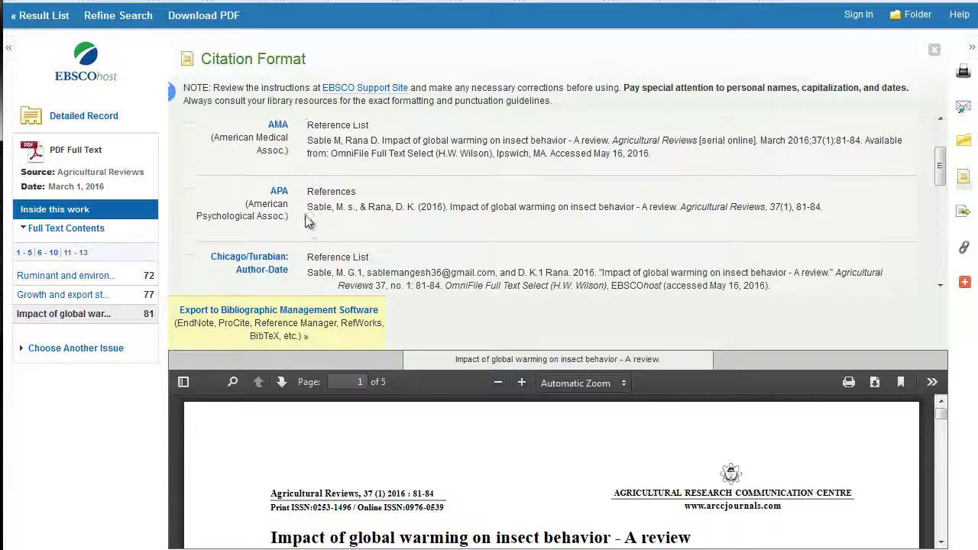
scroll(380, 221, down, 2)
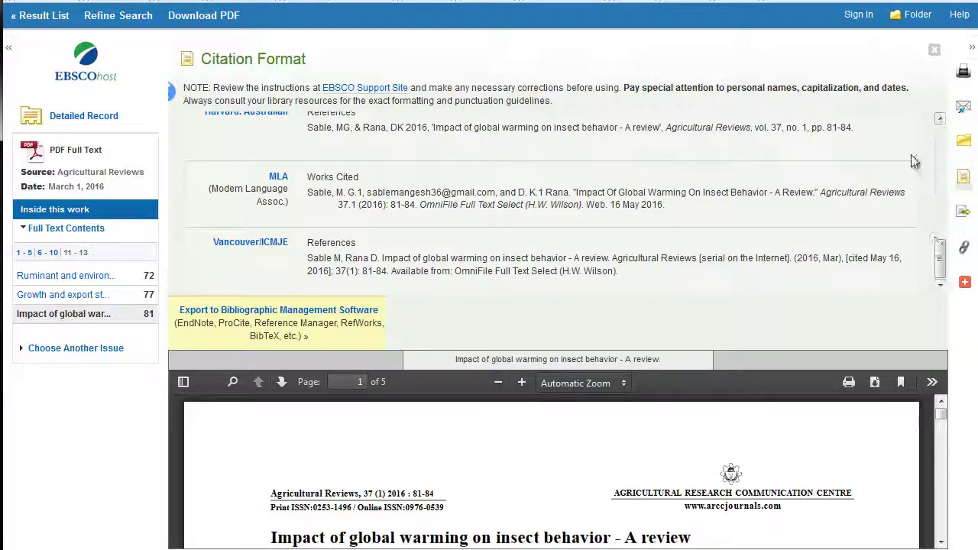
click(933, 53)
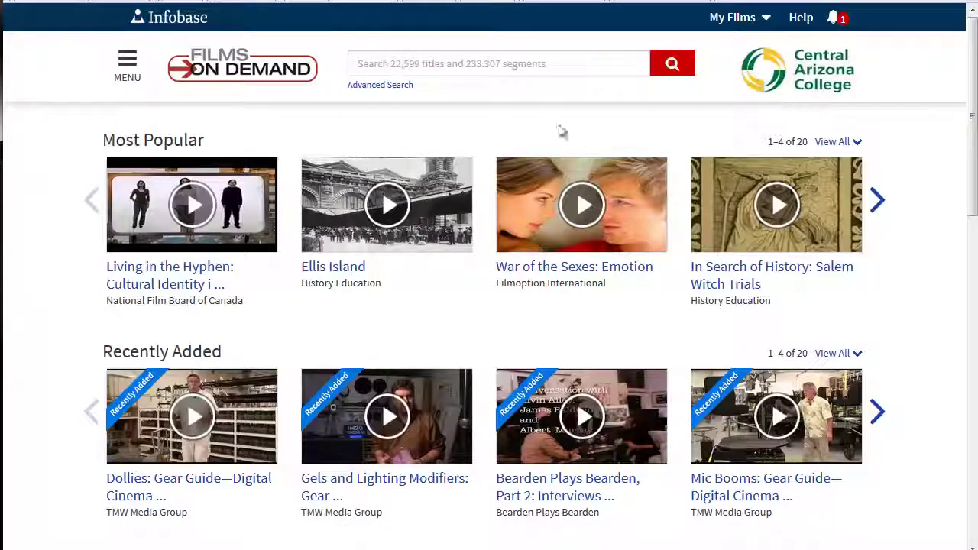
Search videos for 'global warming' and open the 'Global Warming Threatens Florida's Everglades' segment
click(479, 71)
text(global)
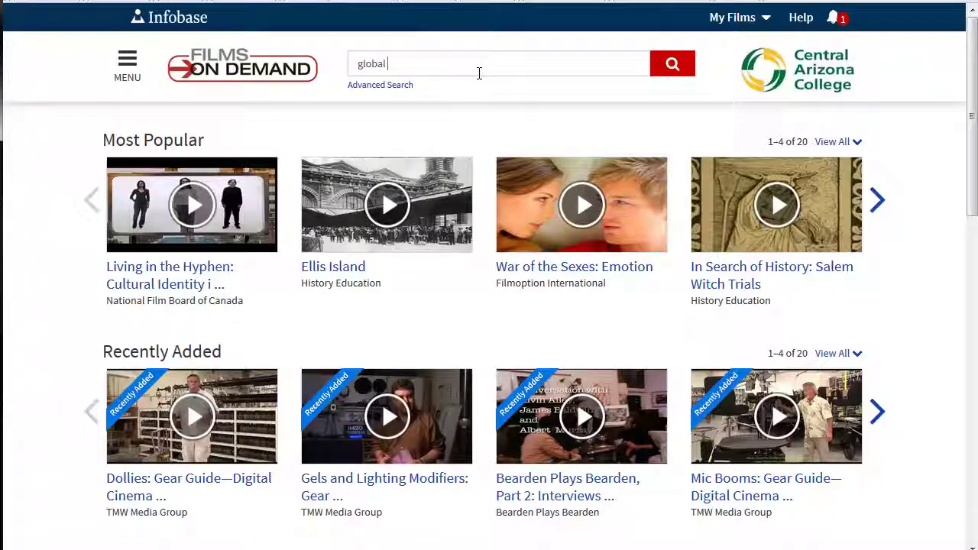
text( warmin)
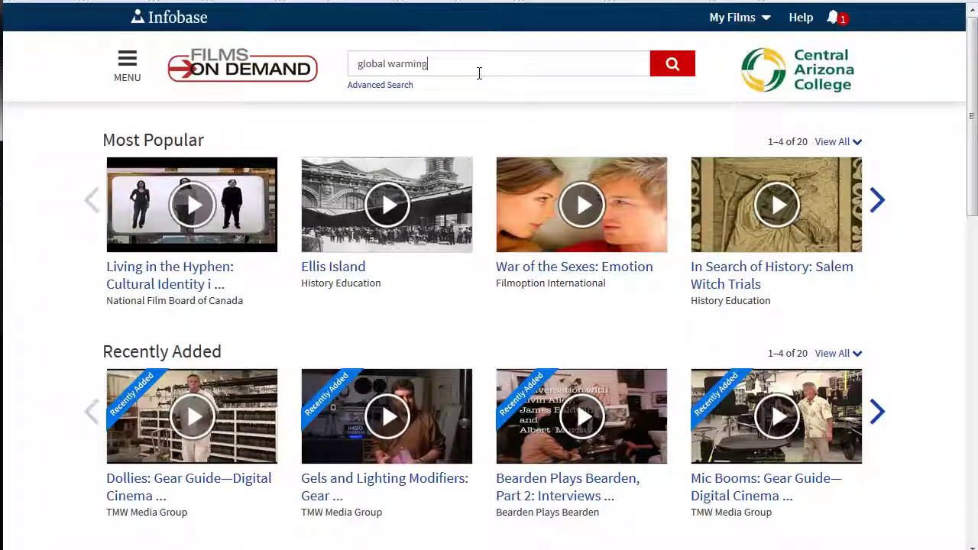
text(g)
key(Return)
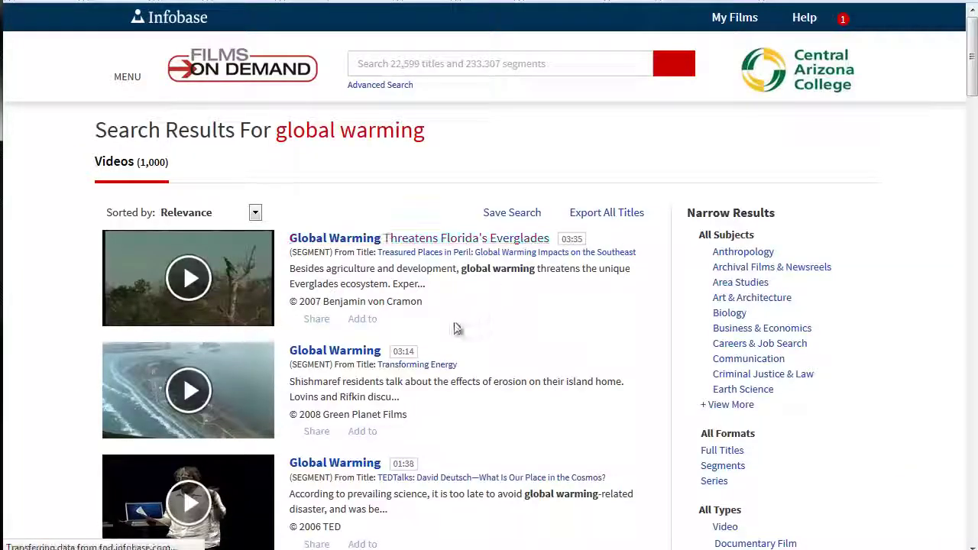
click(405, 245)
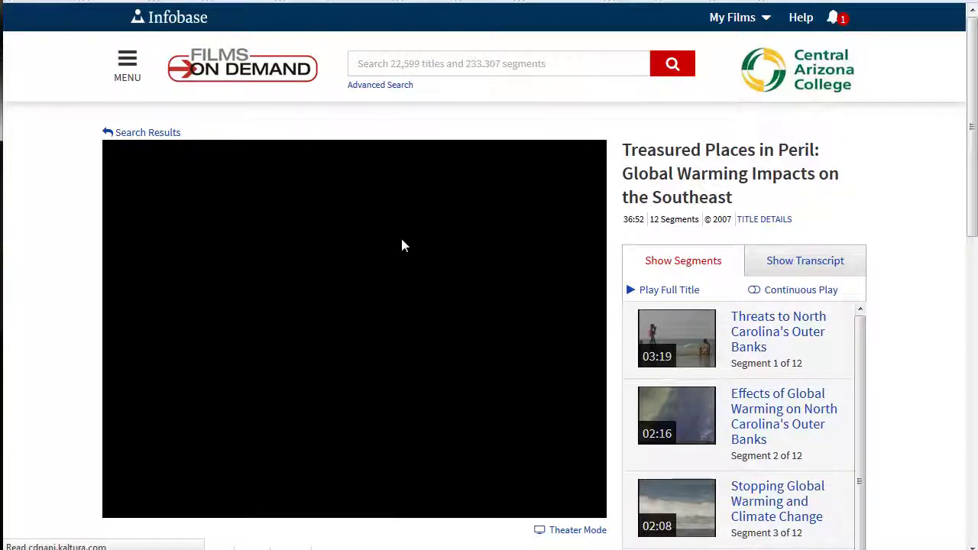
scroll(403, 242, down, 2)
scroll(403, 246, down, 1)
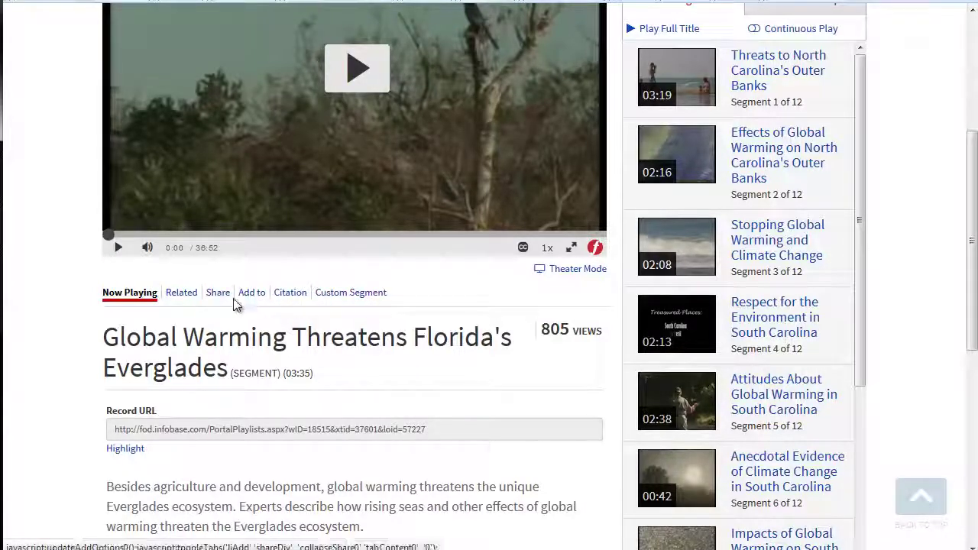
Show the video's MLA citation in the Citation tab below the player
click(301, 296)
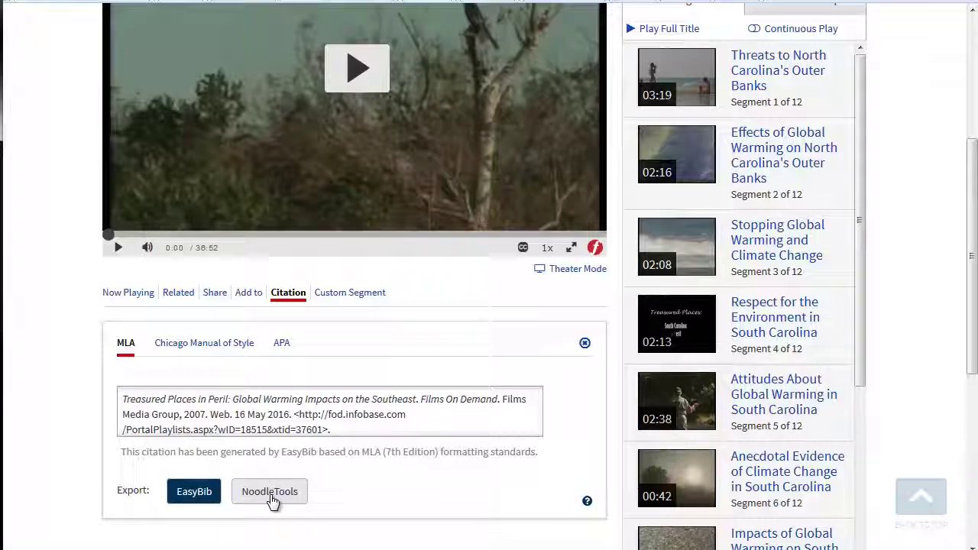
scroll(398, 498, up, 4)
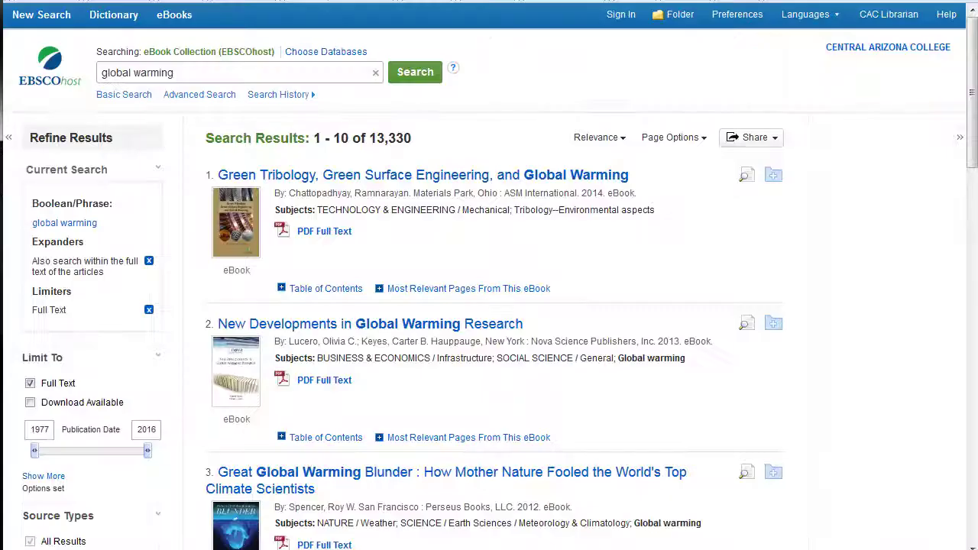
Open the eBook 'New Developments in Global Warming Research' and browse its Cite formats list
click(434, 324)
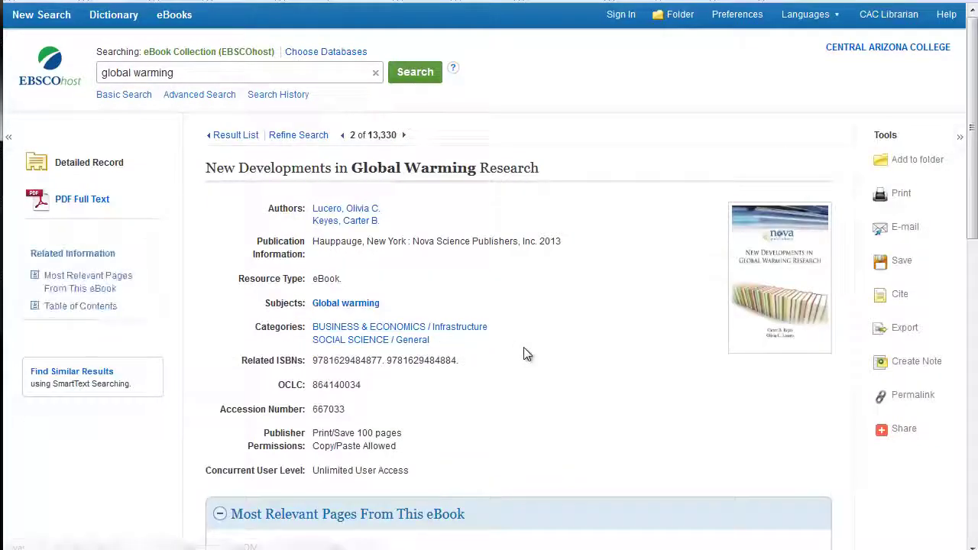
click(895, 298)
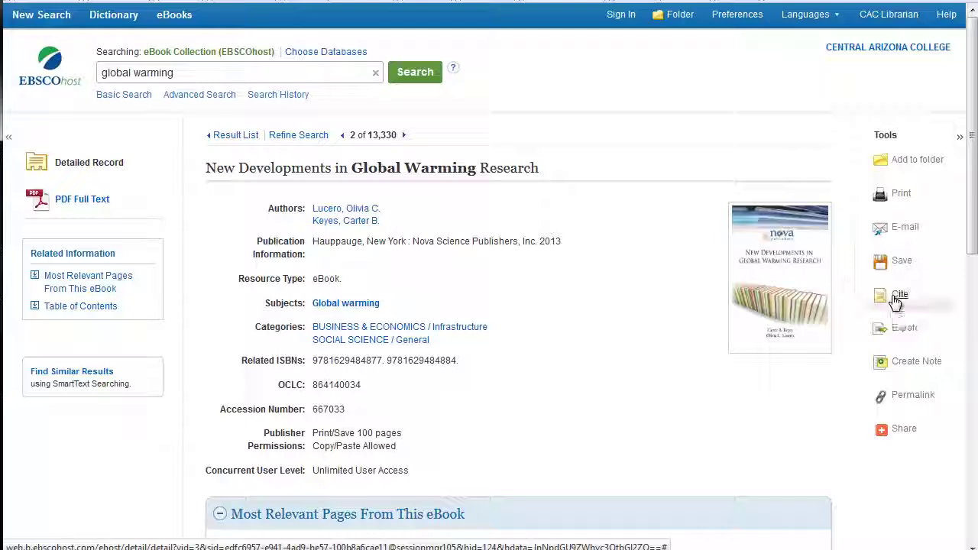
scroll(467, 289, down, 2)
scroll(467, 289, down, 4)
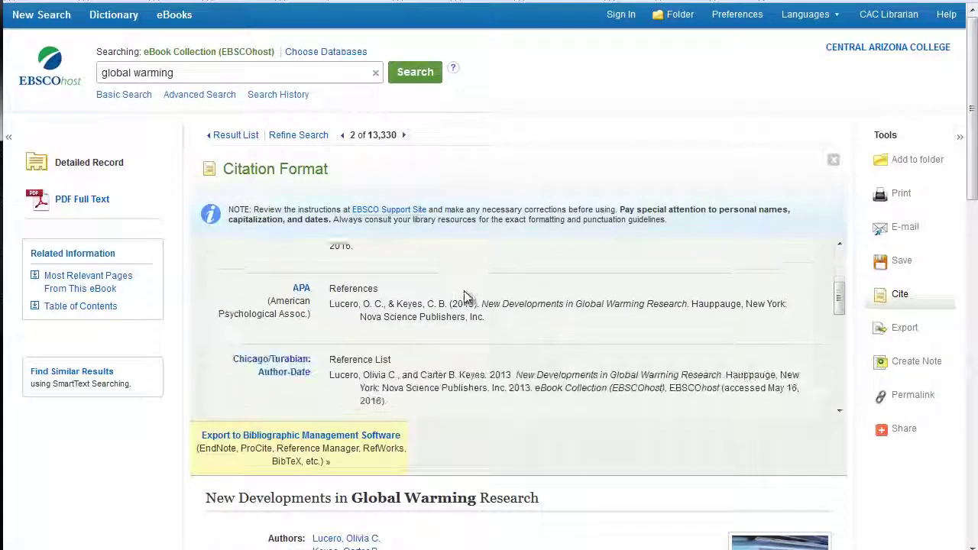
scroll(466, 294, down, 4)
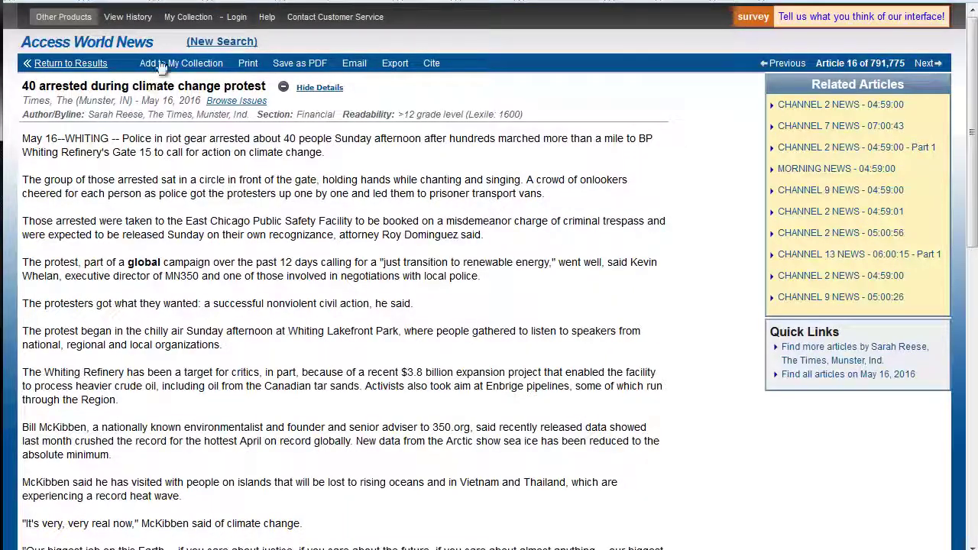
Request the MLA Citation for '40 arrested during climate change protest' from the Cite menu
mouse_move(457, 74)
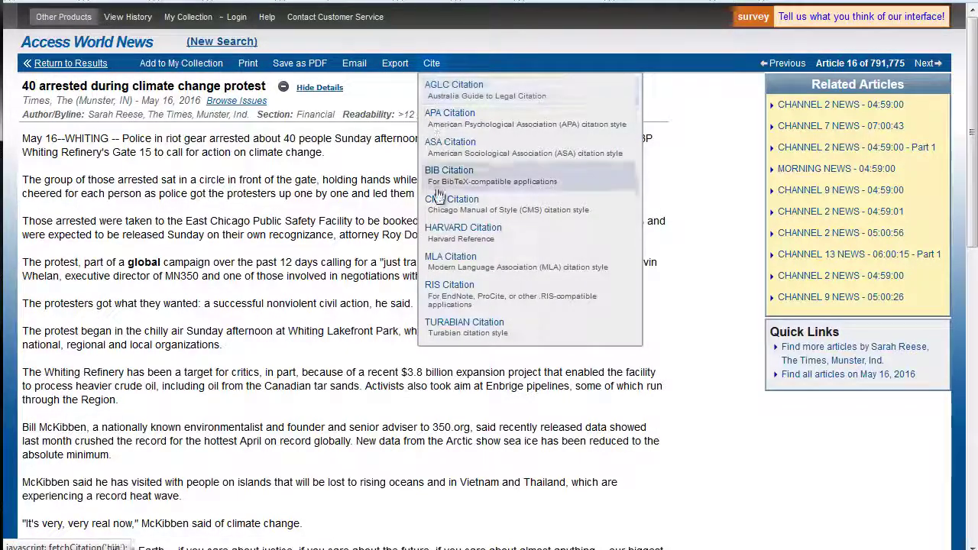
click(457, 263)
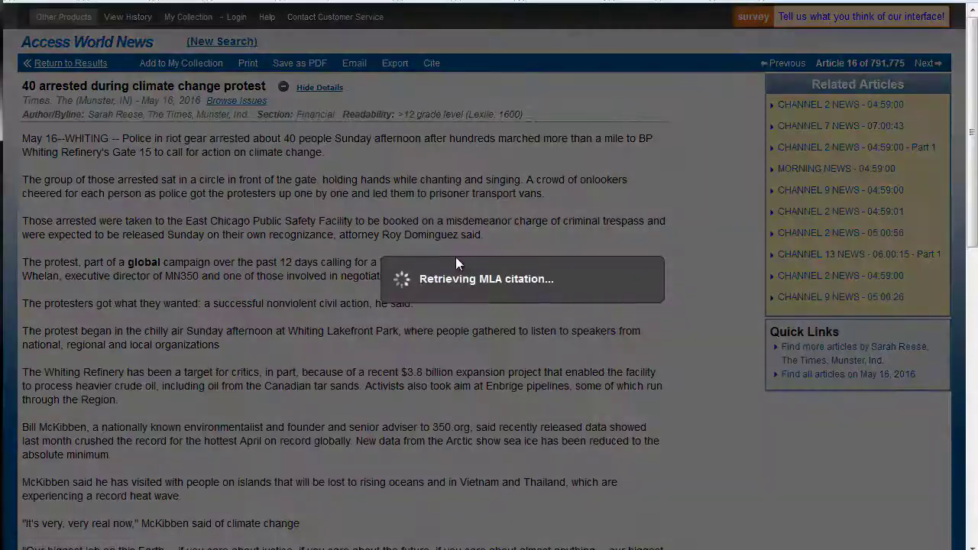